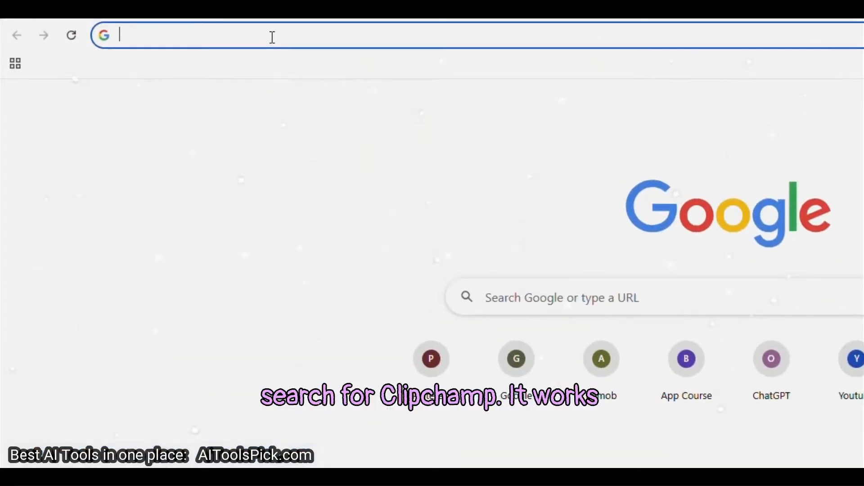
text(clipch)
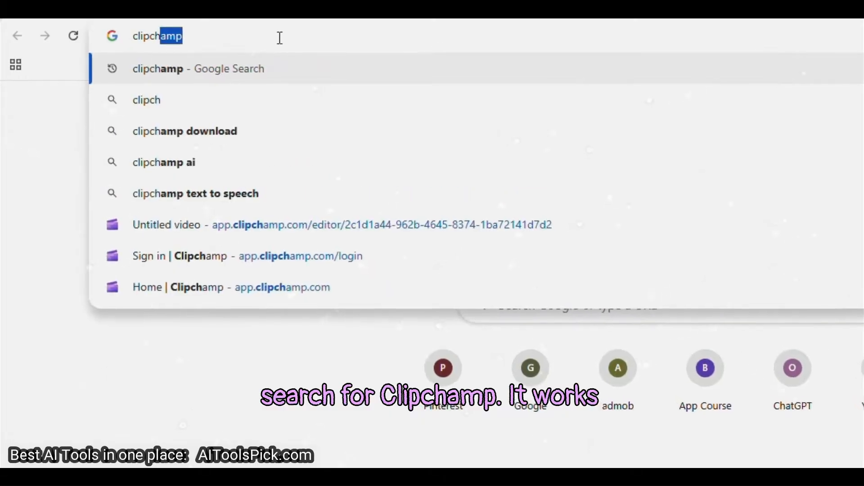
text(amp)
Search Google for 'clipchamp' and open the official Clipchamp video editor site.
key(Return)
click(324, 230)
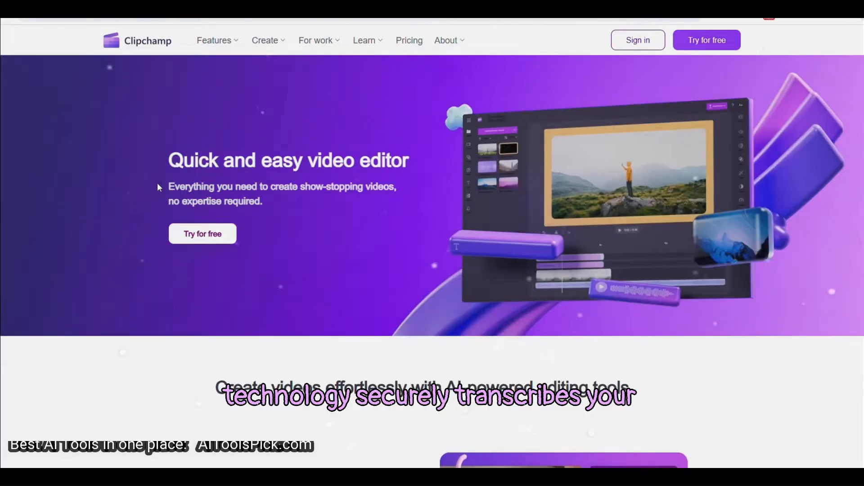
scroll(842, 273, down, 5)
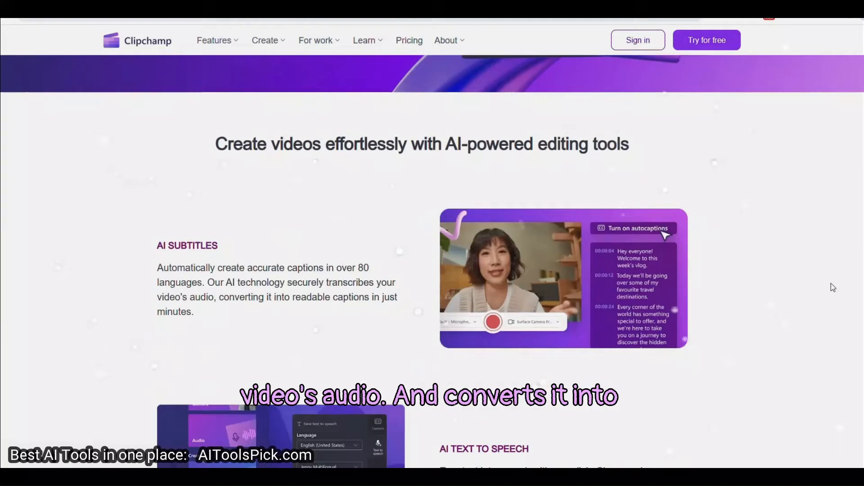
scroll(831, 283, down, 3)
scroll(287, 265, up, 2)
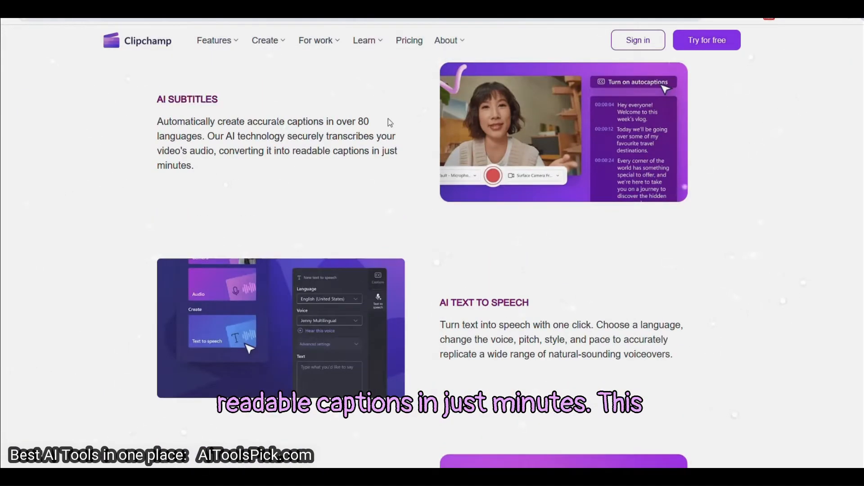
scroll(608, 180, down, 5)
scroll(636, 319, down, 5)
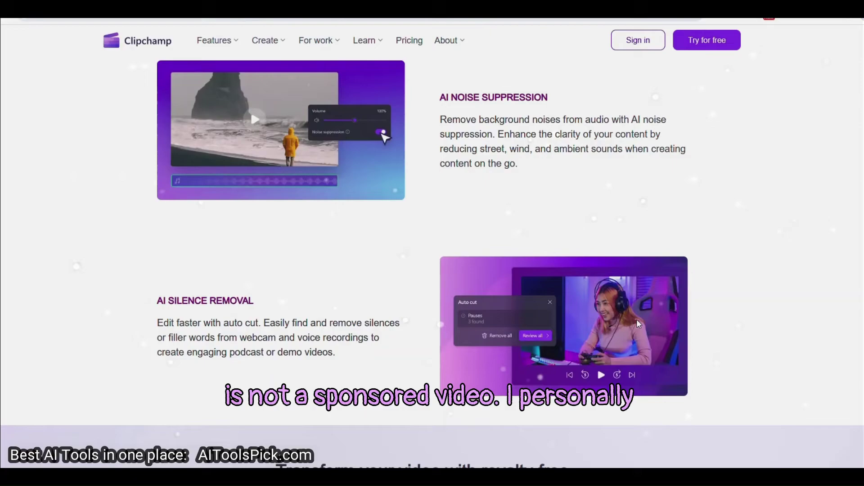
scroll(636, 320, down, 6)
scroll(638, 325, down, 6)
scroll(637, 324, down, 6)
scroll(637, 324, down, 5)
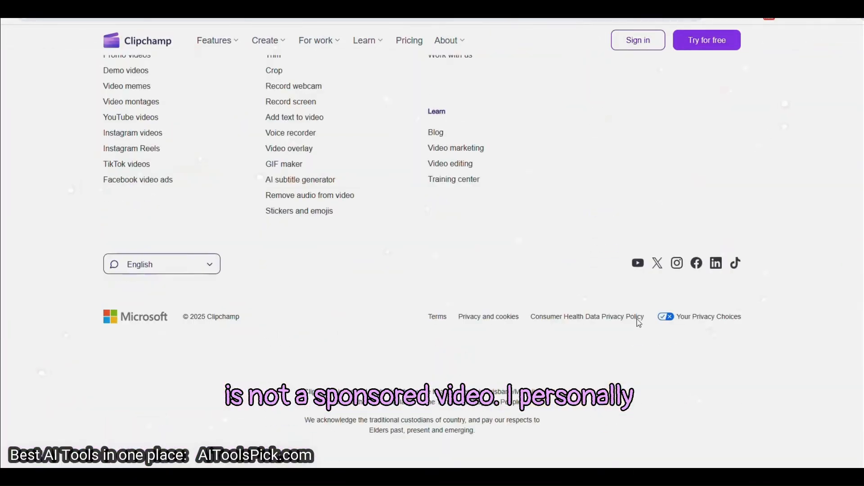
scroll(637, 322, up, 6)
scroll(636, 322, up, 6)
scroll(636, 322, up, 6)
scroll(637, 322, up, 6)
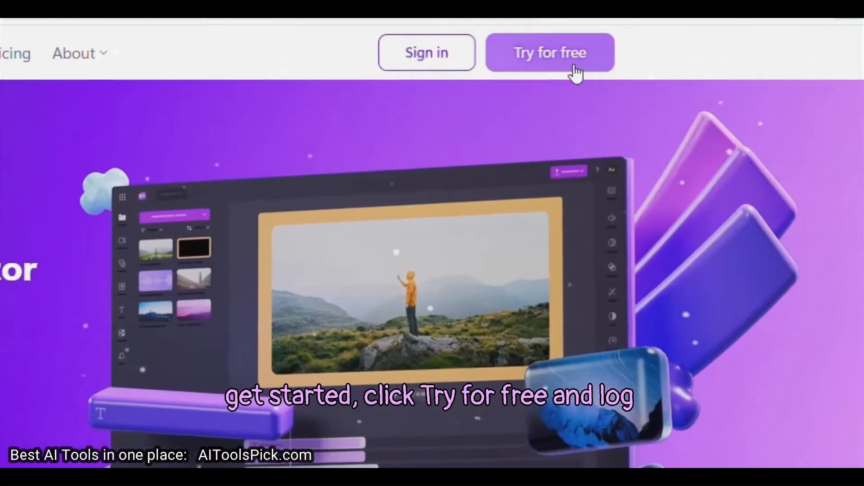
Start a free project, import My Video 100.mp4 and place it on the timeline.
click(564, 68)
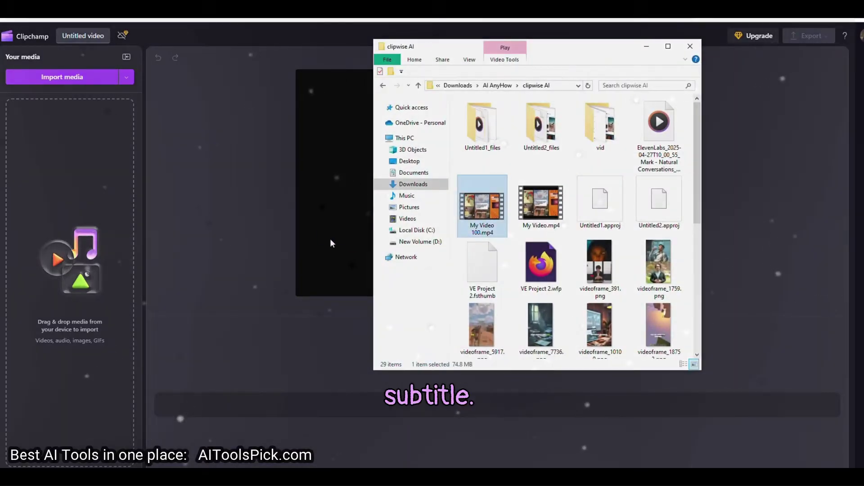
drag(482, 206, 57, 258)
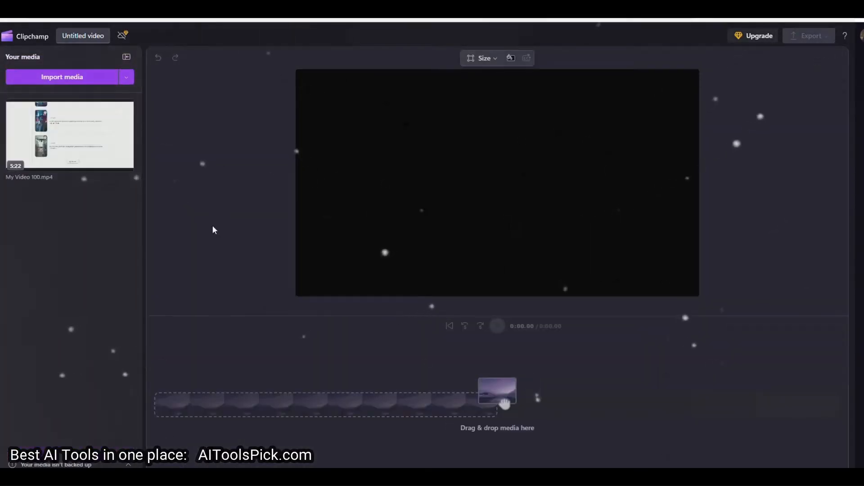
drag(52, 143, 281, 412)
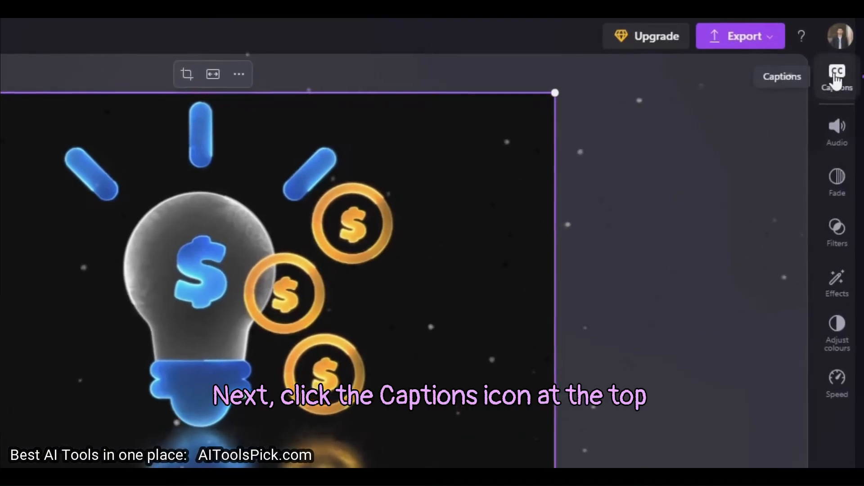
Set AI autocaptions to English (United States) with profanity and offensive language filtered.
click(837, 74)
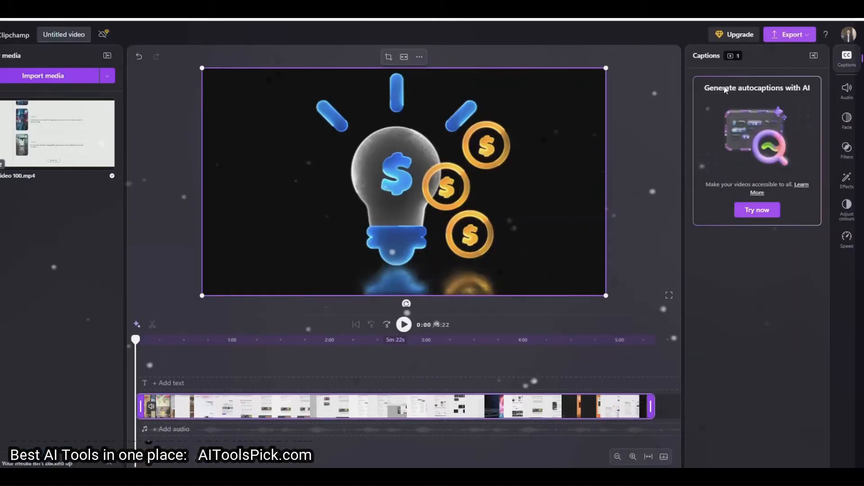
click(756, 211)
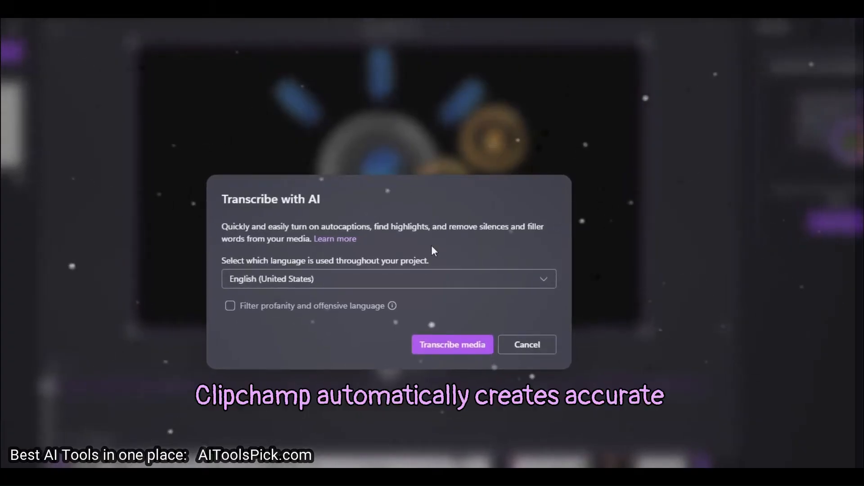
click(545, 280)
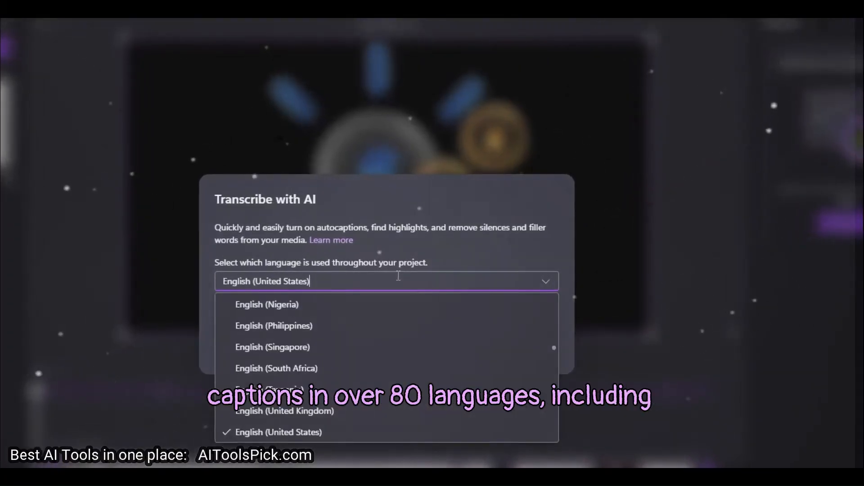
scroll(353, 419, down, 3)
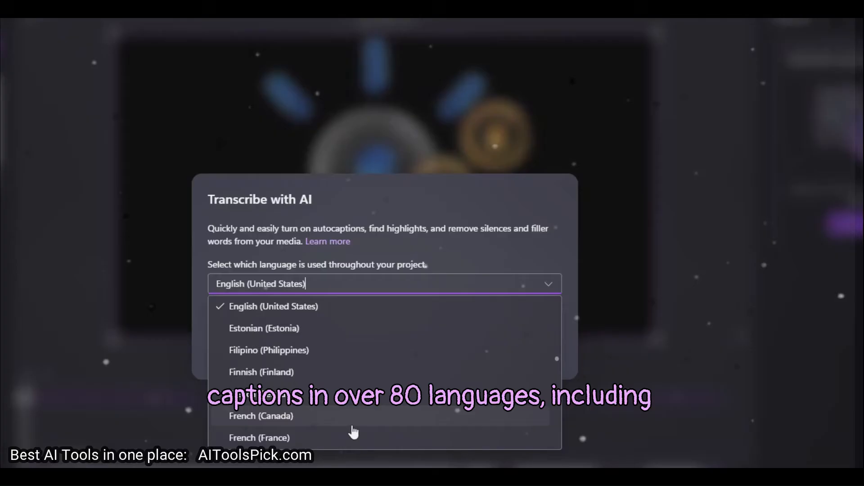
scroll(354, 432, down, 5)
scroll(353, 433, down, 8)
scroll(353, 433, up, 3)
scroll(351, 436, down, 2)
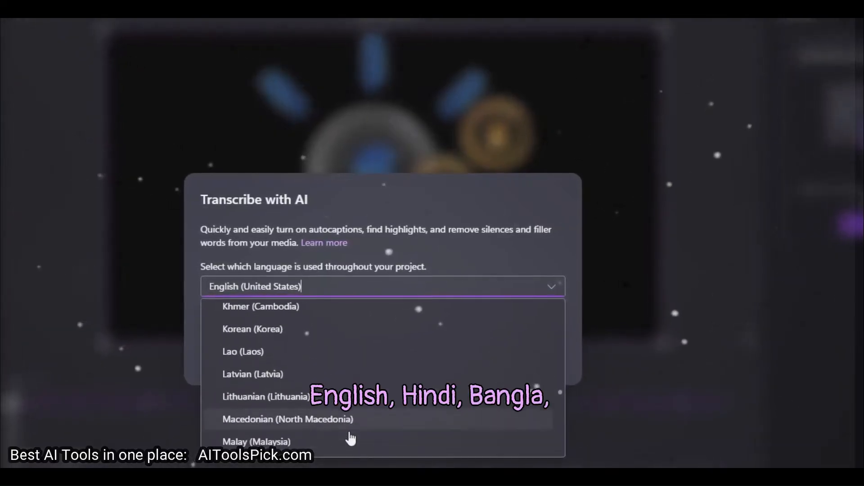
scroll(350, 439, down, 1)
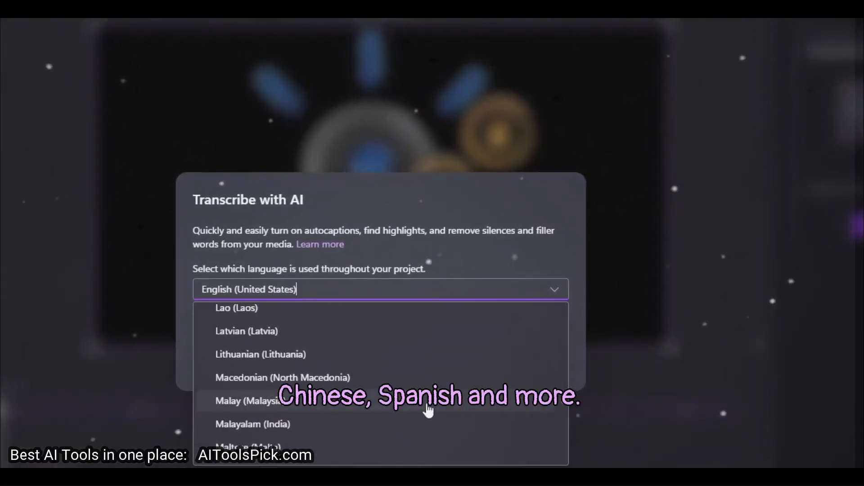
scroll(429, 411, down, 3)
scroll(428, 410, down, 3)
scroll(428, 411, down, 4)
scroll(429, 411, down, 5)
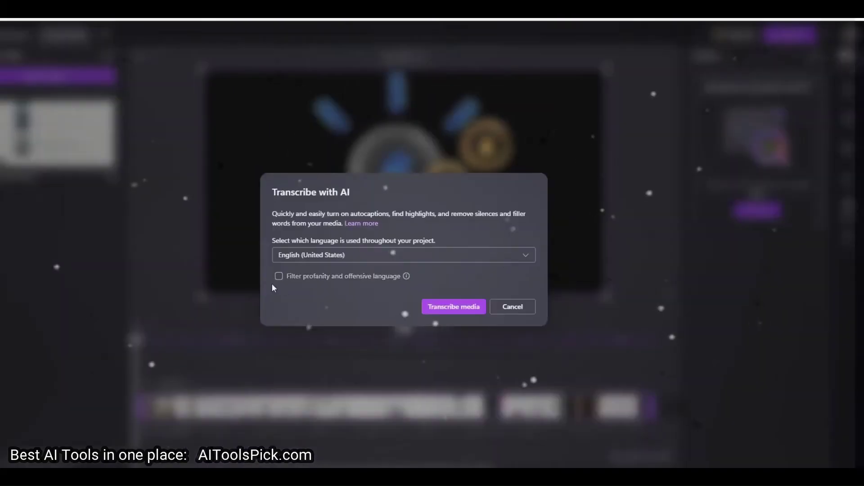
click(279, 276)
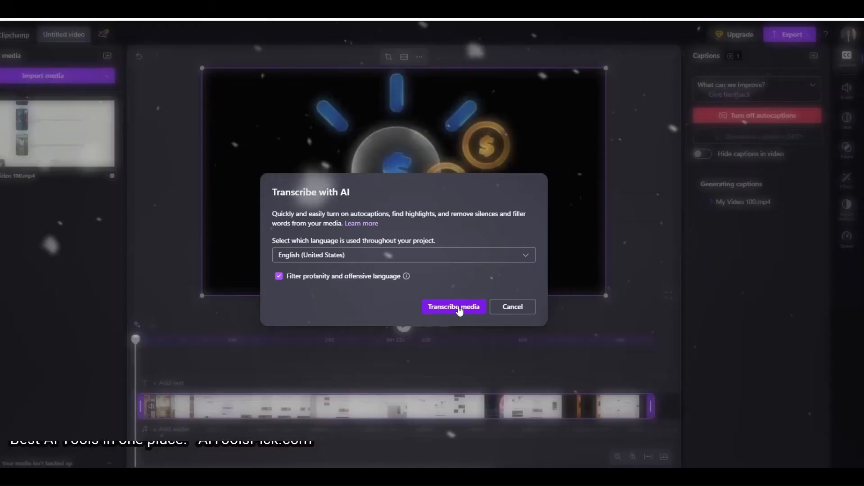
Transcribe the media so the full timestamped transcript is generated.
click(439, 308)
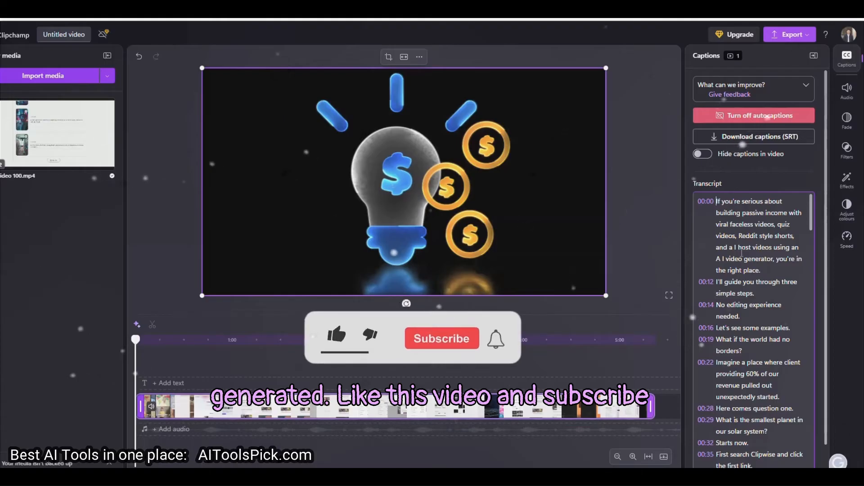
scroll(746, 245, down, 2)
scroll(753, 324, down, 5)
scroll(753, 324, down, 5)
scroll(752, 324, down, 5)
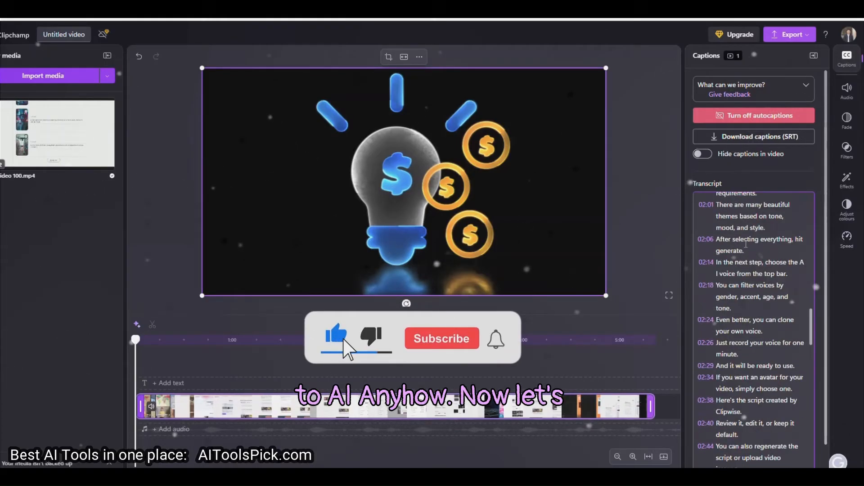
scroll(753, 325, down, 5)
scroll(753, 325, down, 5)
scroll(753, 324, down, 5)
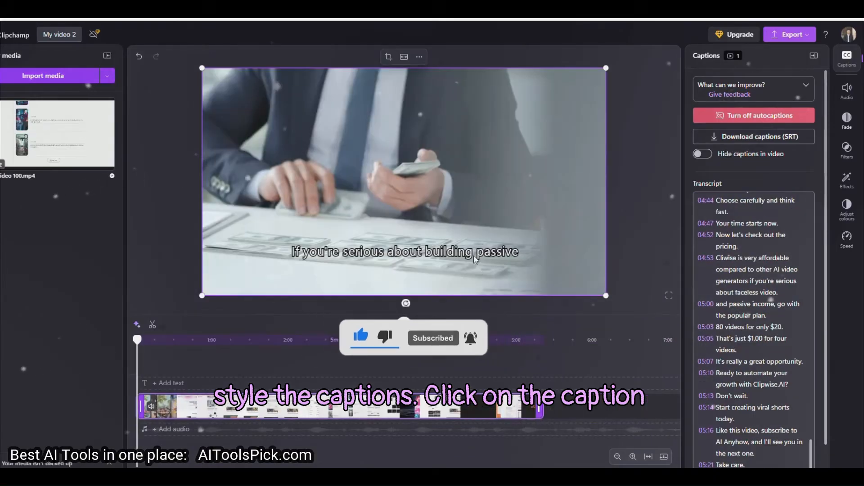
Select the caption, snap it to the centre guide and centre-align its text.
click(476, 258)
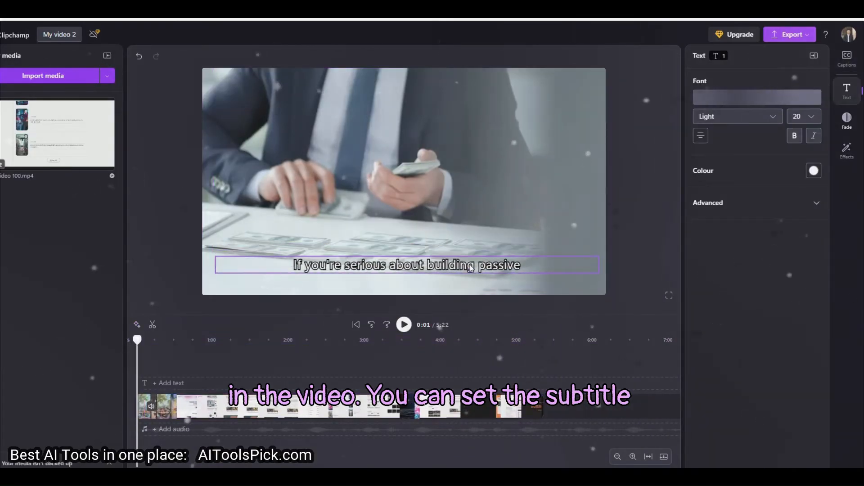
drag(471, 267, 467, 267)
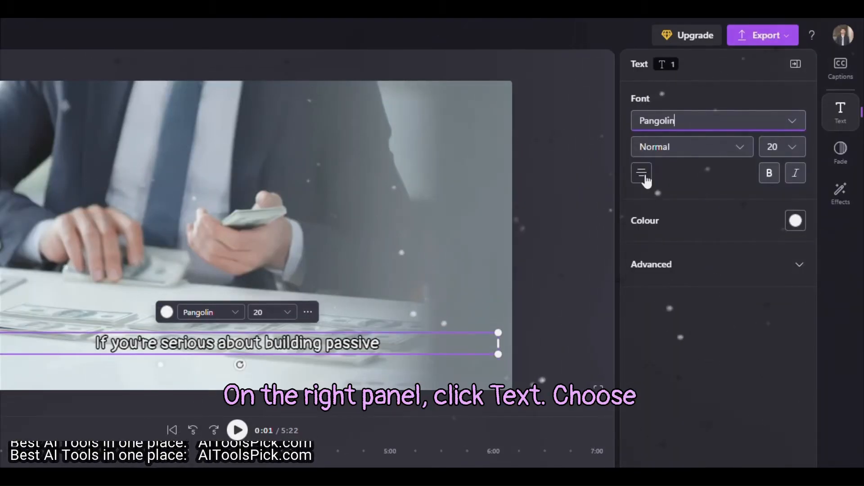
click(642, 174)
click(675, 195)
click(641, 174)
click(675, 241)
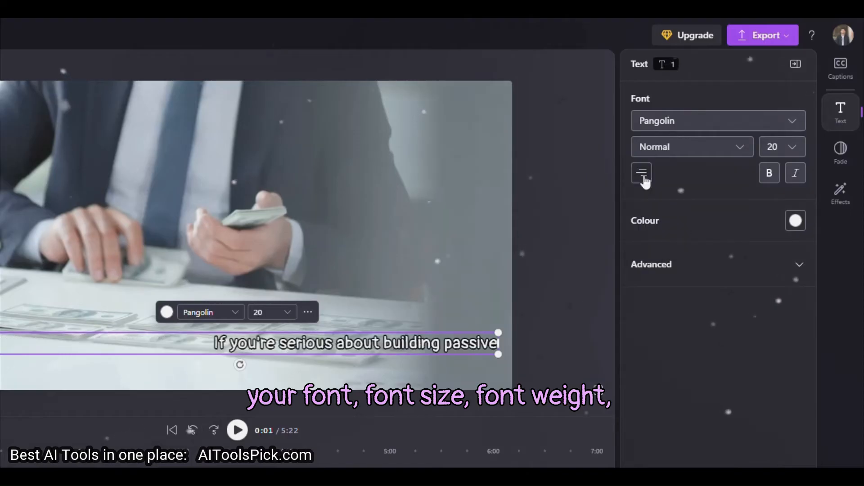
click(642, 174)
click(676, 217)
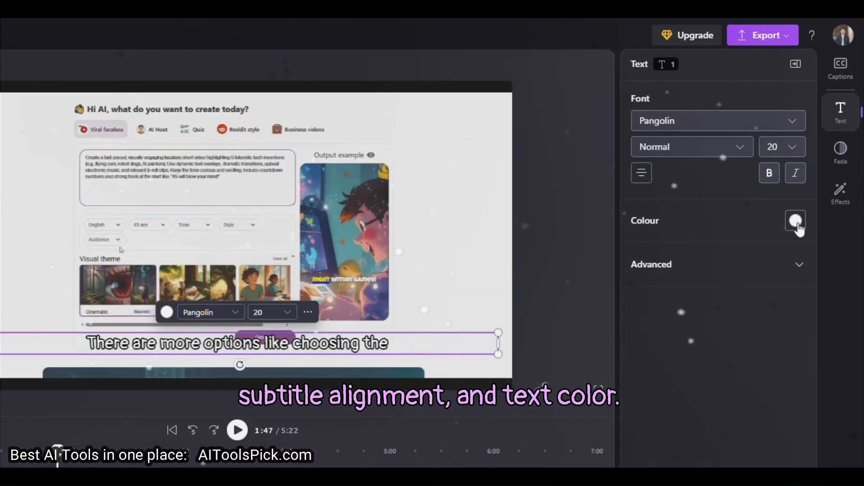
Give the captions a custom light green colour and enable the outline.
click(796, 222)
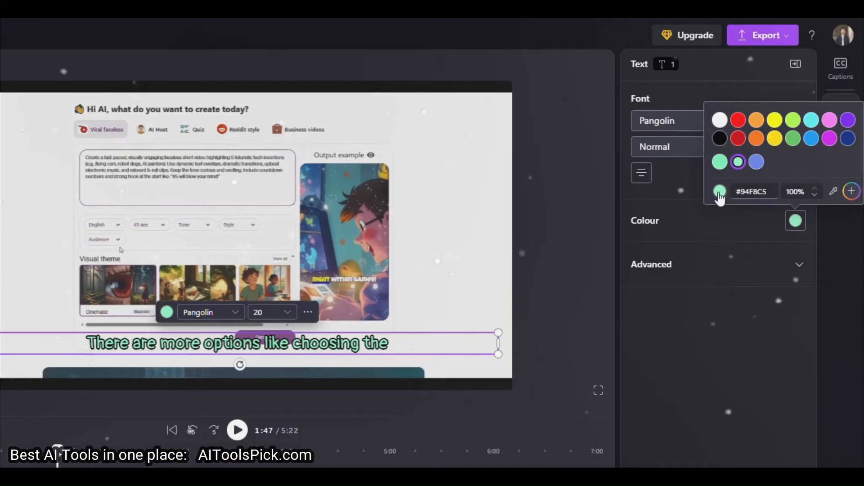
click(720, 192)
drag(776, 141, 774, 141)
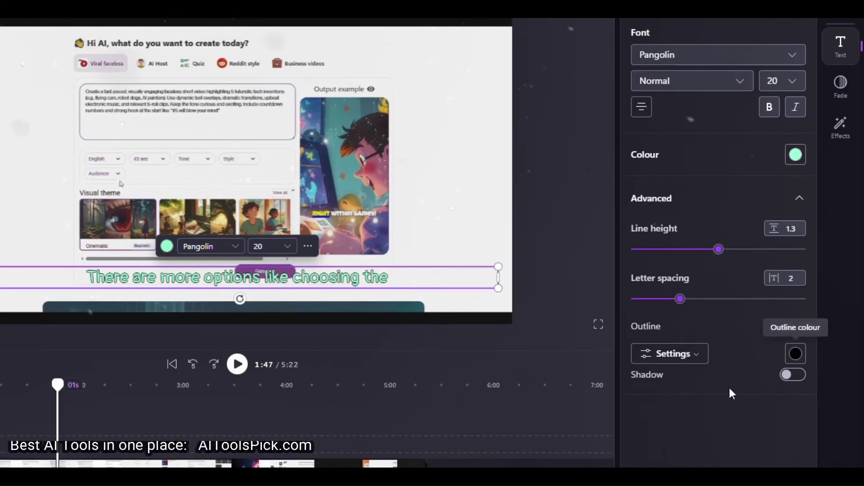
click(792, 375)
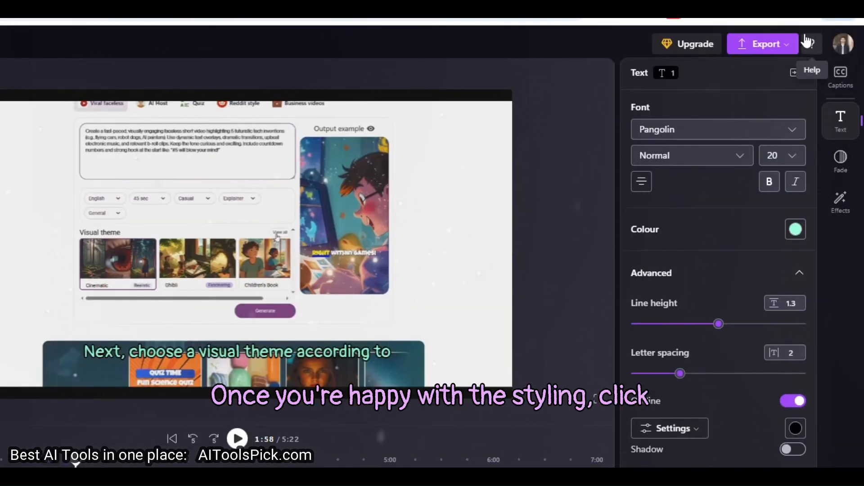
Export the captioned video at 1080p high quality.
click(788, 47)
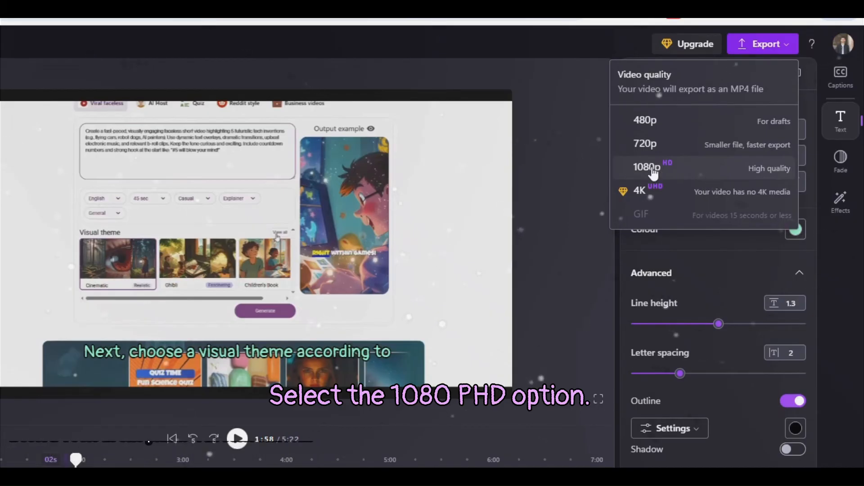
click(653, 169)
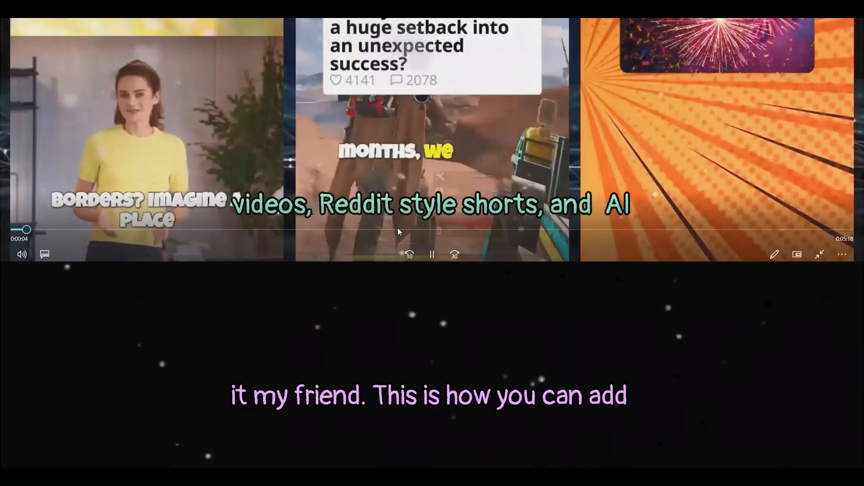
Skip through the exported video to around 4:07 to check the green outlined captions.
click(398, 229)
click(544, 231)
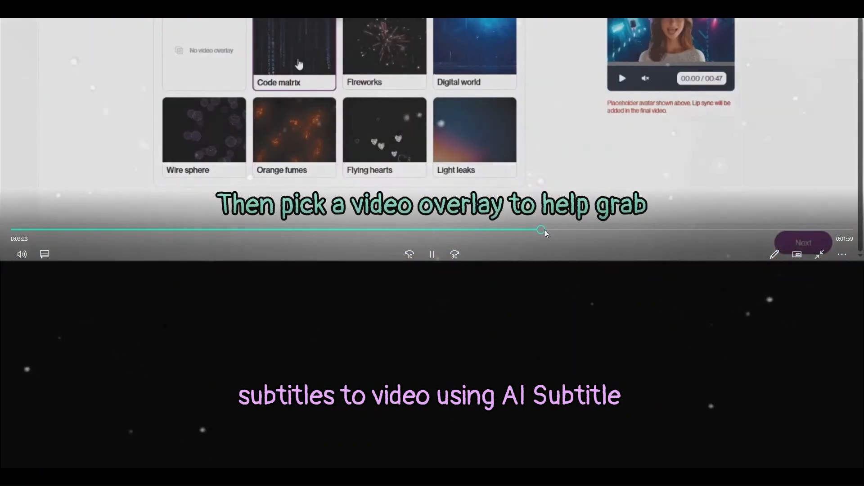
click(655, 228)
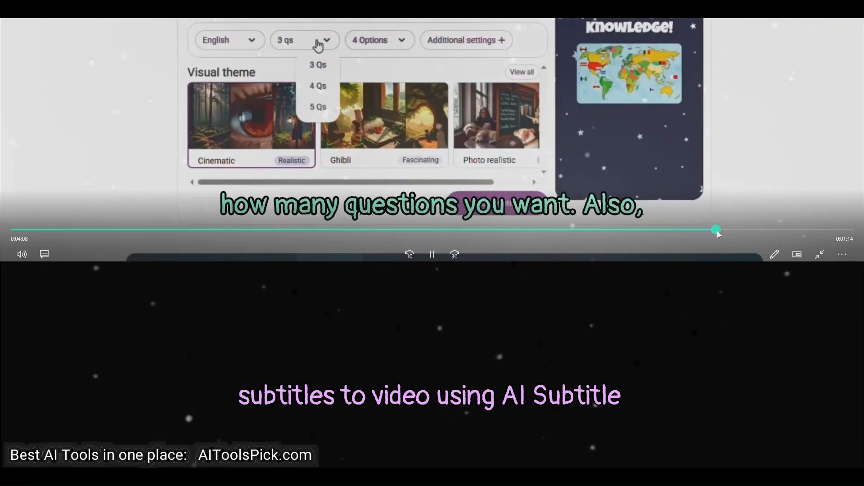